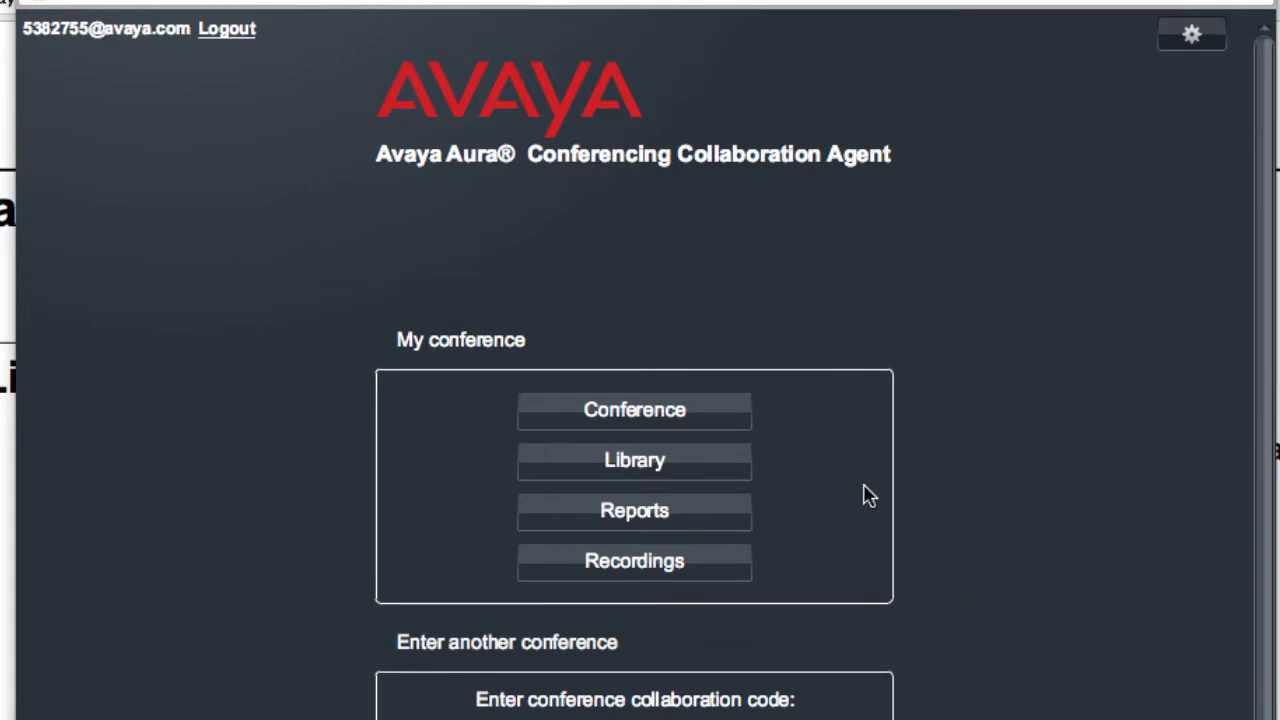
Open the conference library and browse its Documents, then its empty Pictures category.
click(720, 461)
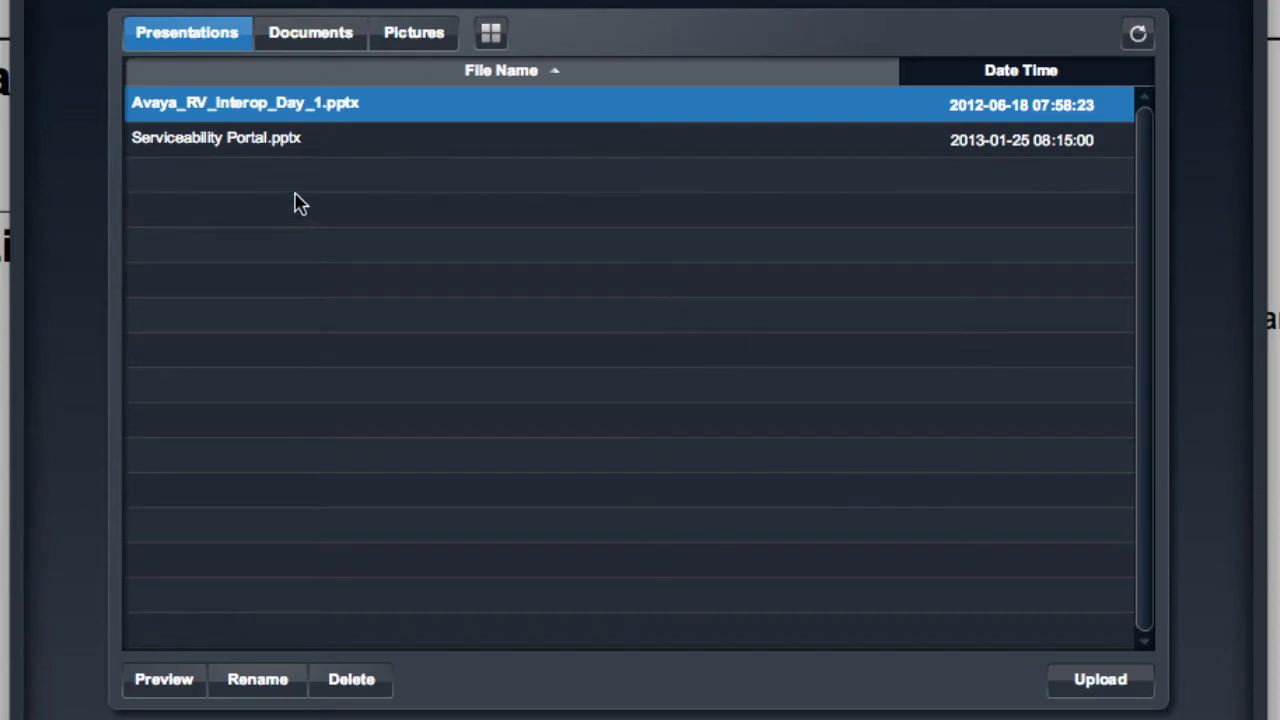
click(340, 50)
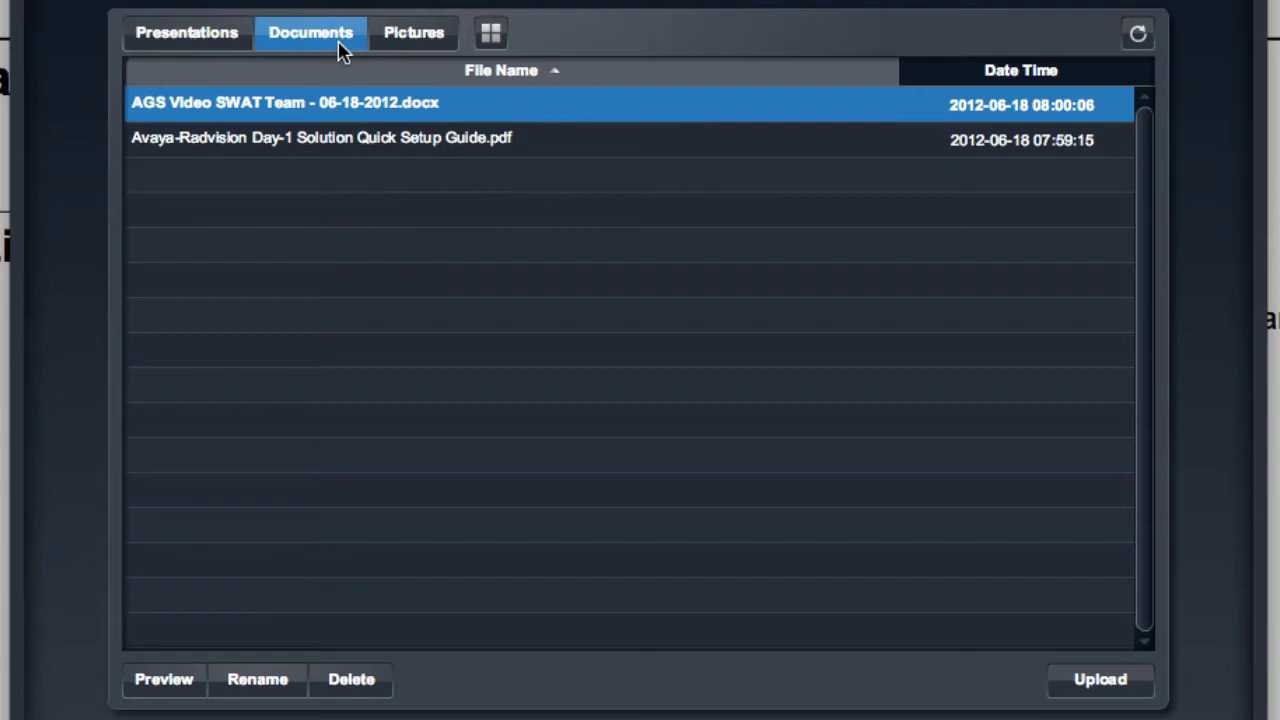
click(400, 46)
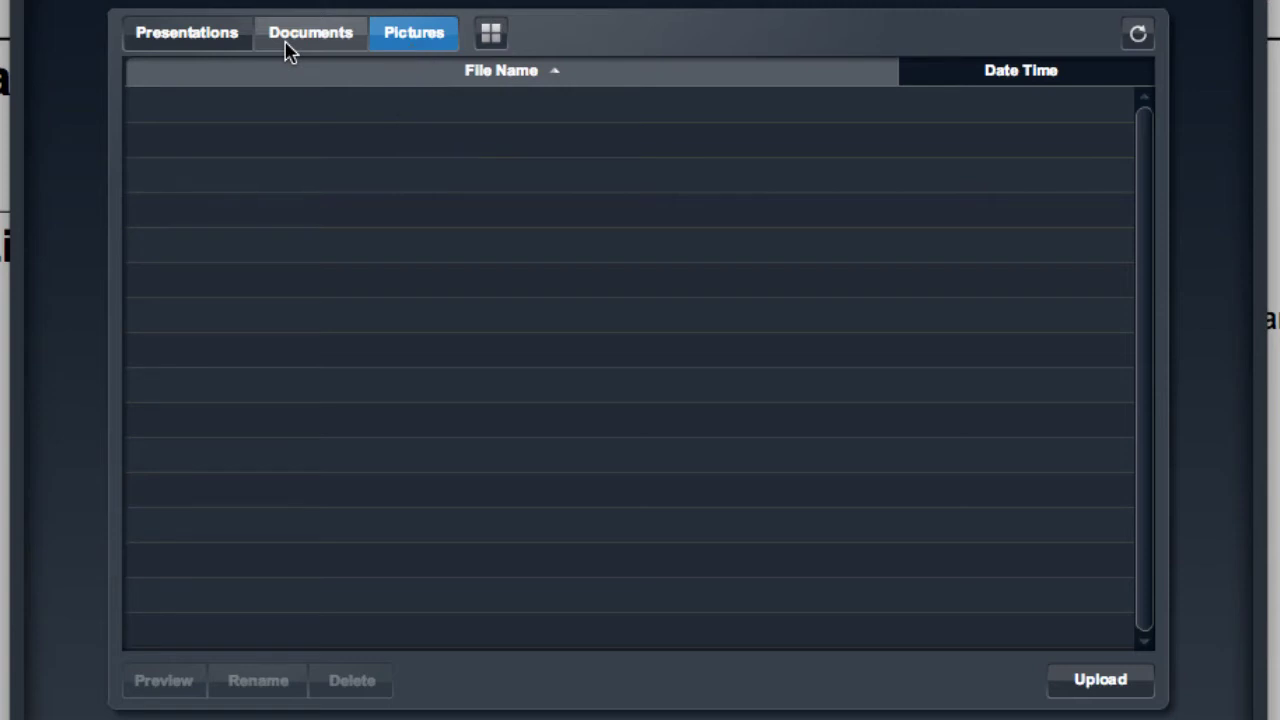
Show library files as thumbnails, comparing Presentations and Documents, and end on Presentations.
click(505, 43)
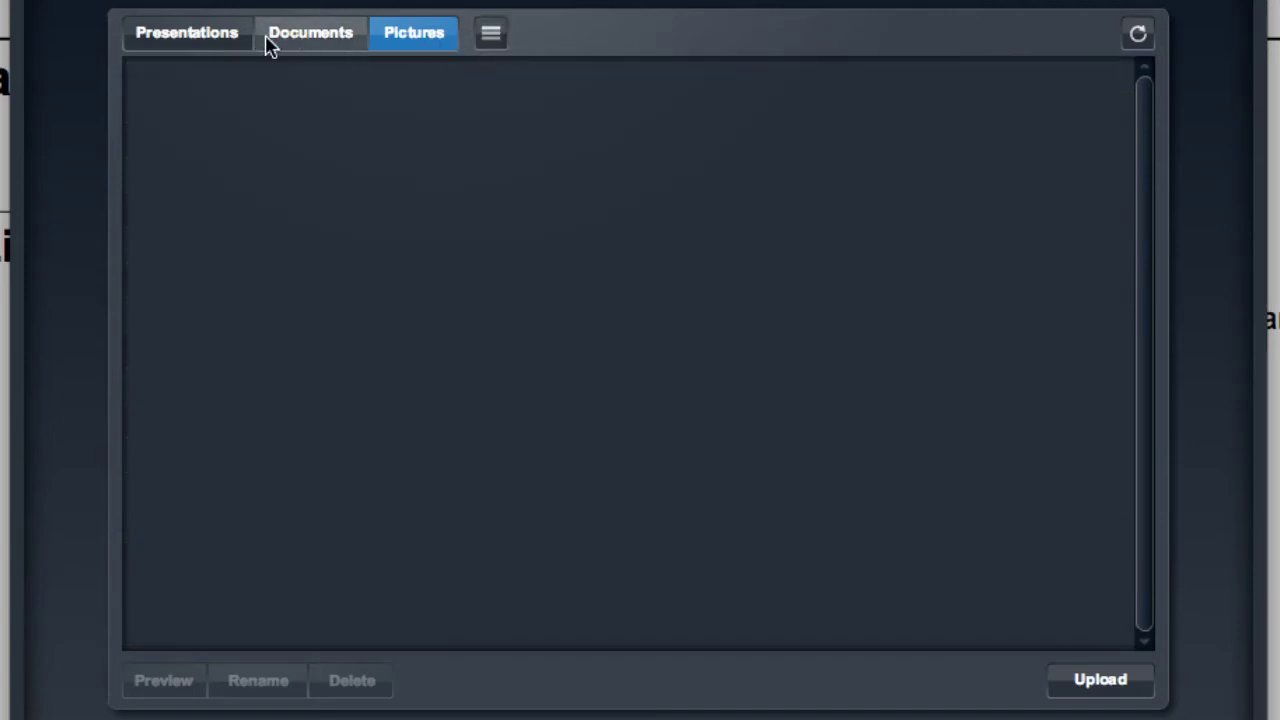
click(220, 58)
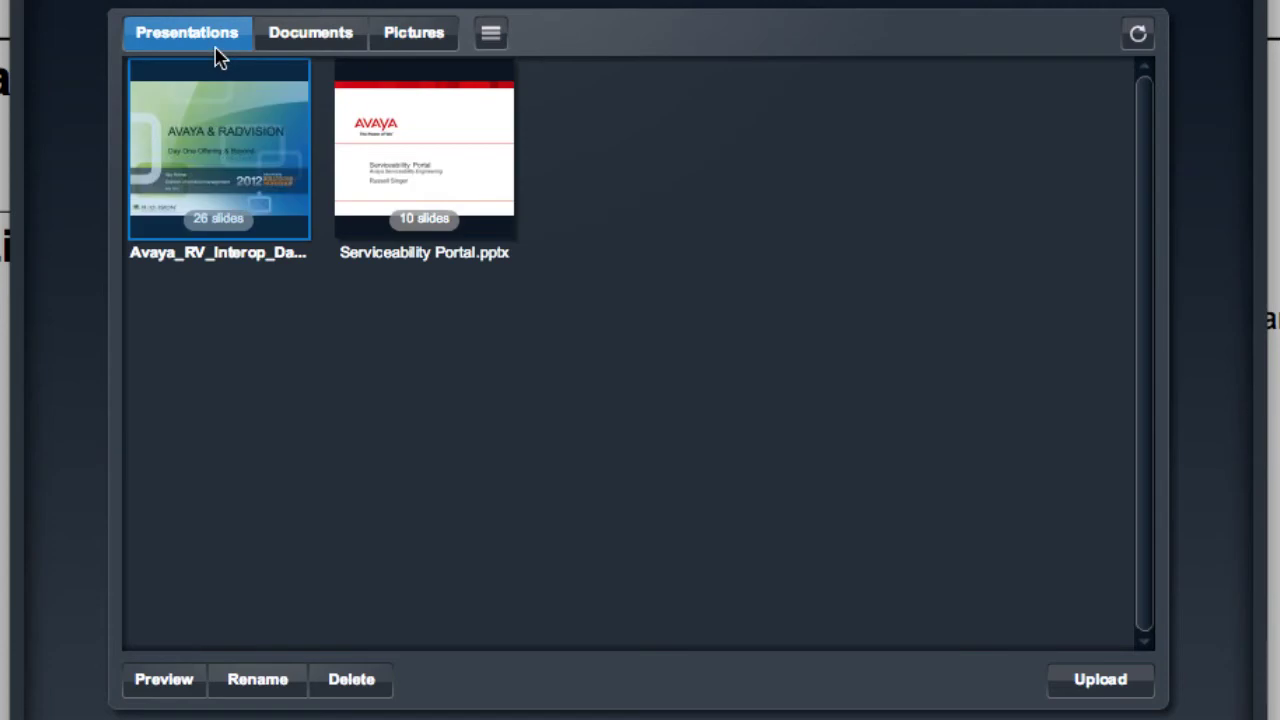
click(304, 40)
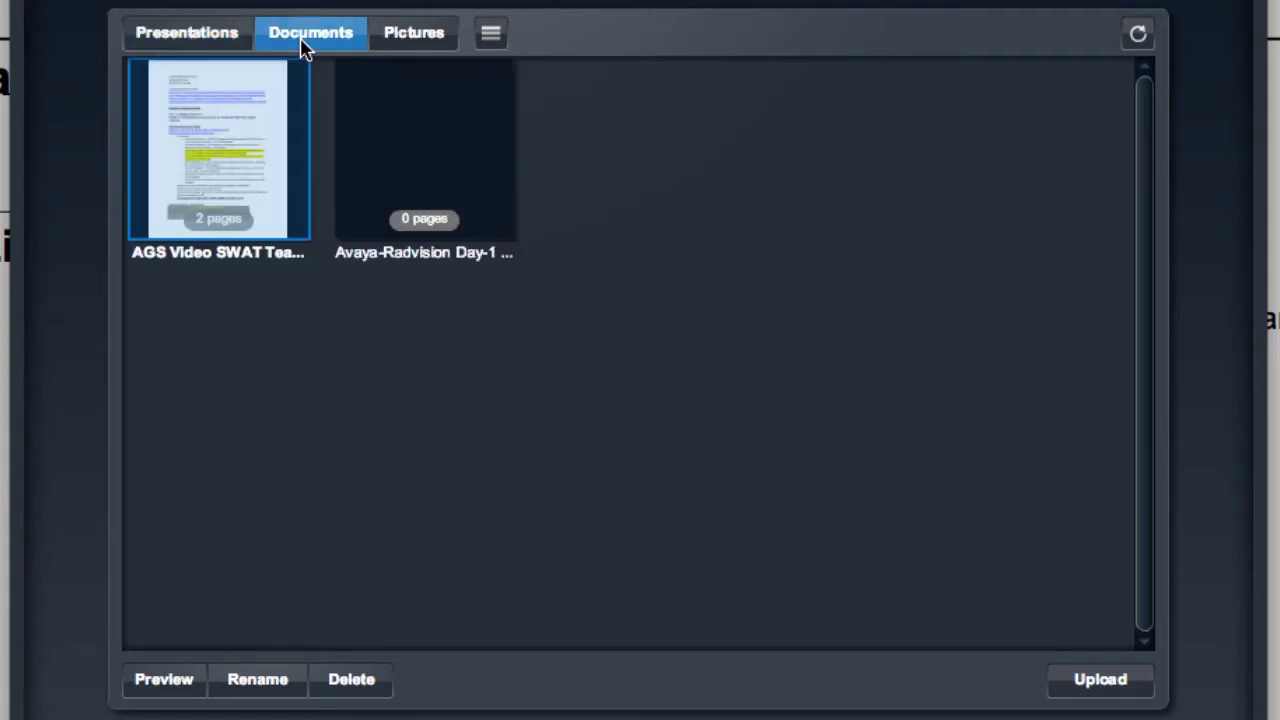
click(212, 45)
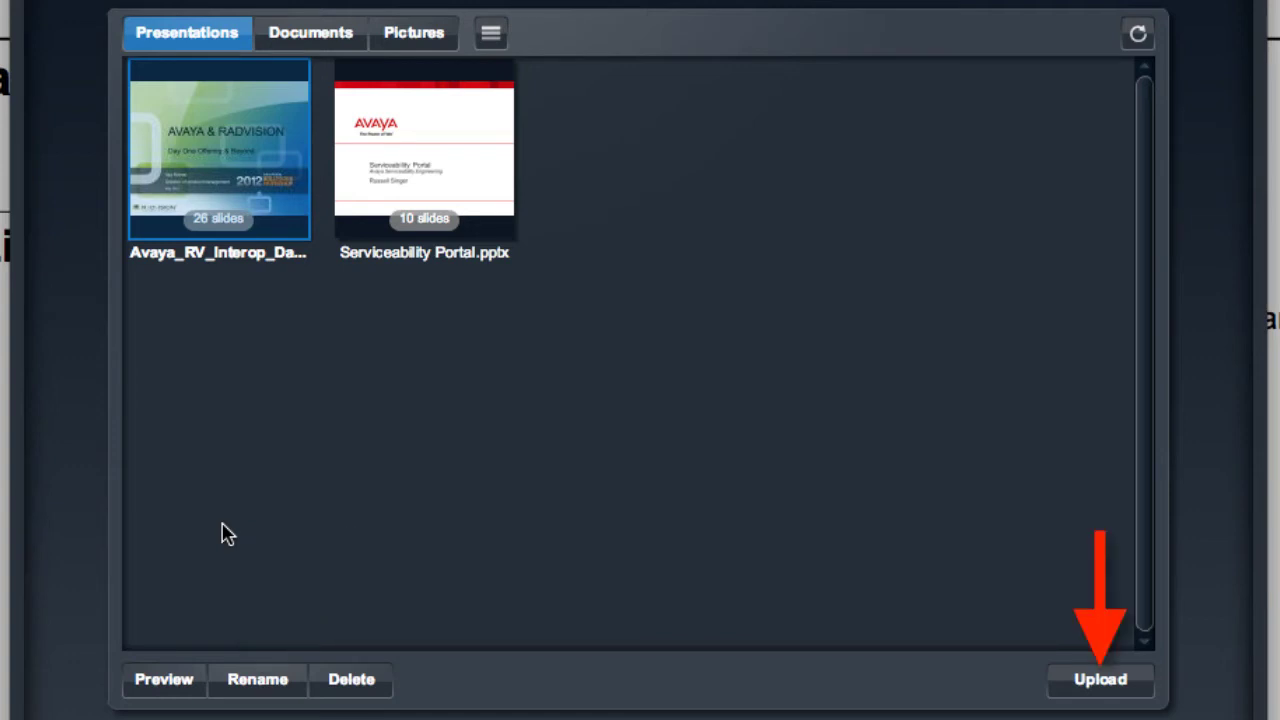
Preview pages 1 and 2 of AGS Video SWAT Team - 06-18-2012.docx, then return to Documents.
click(320, 38)
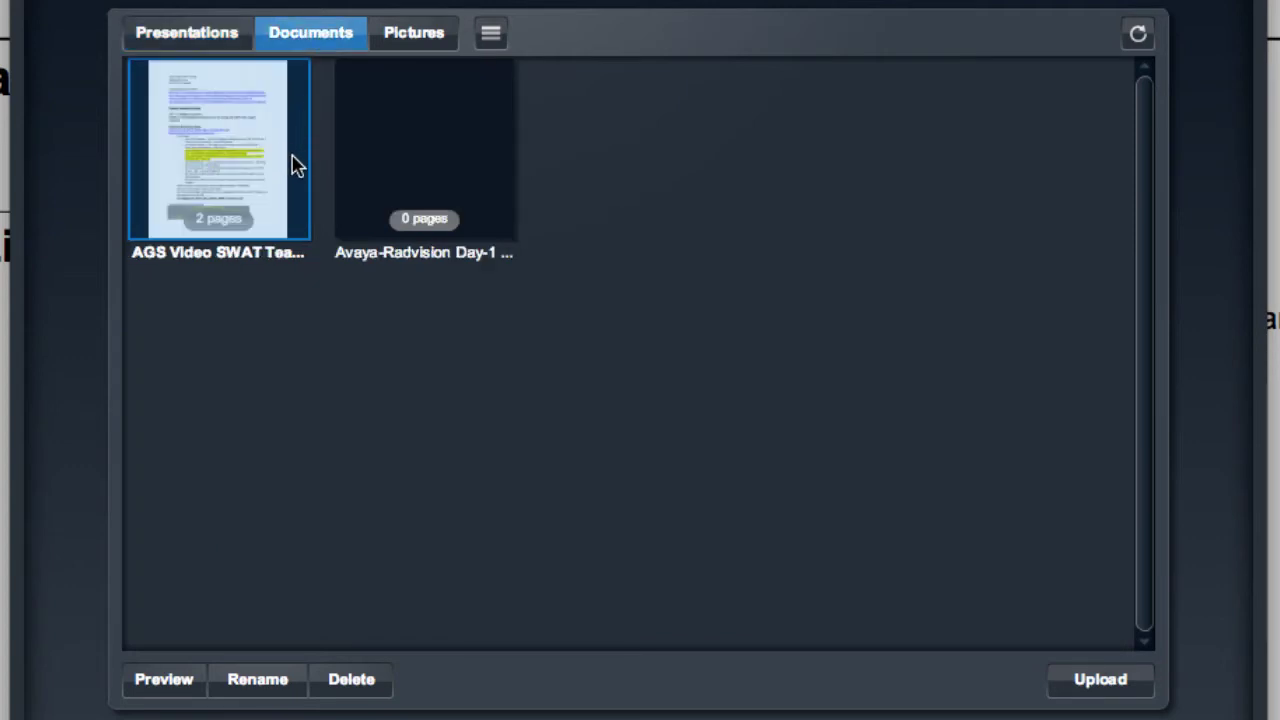
click(198, 680)
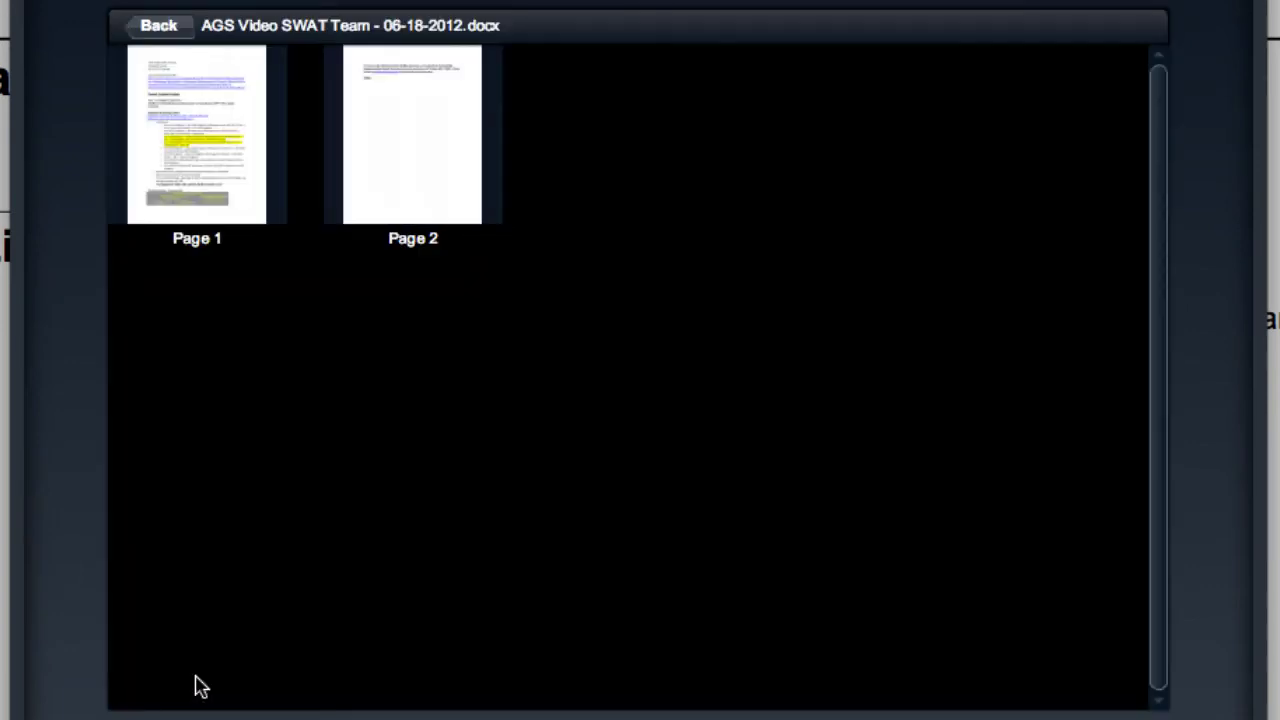
click(236, 121)
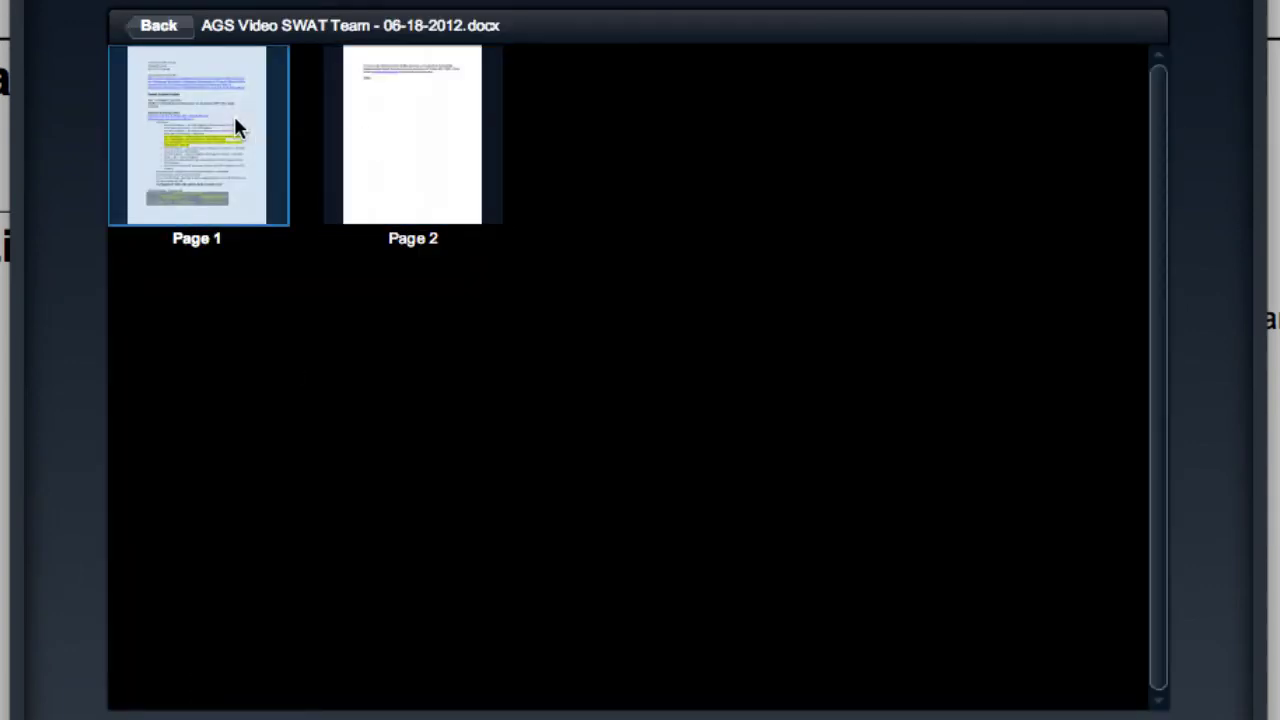
click(238, 127)
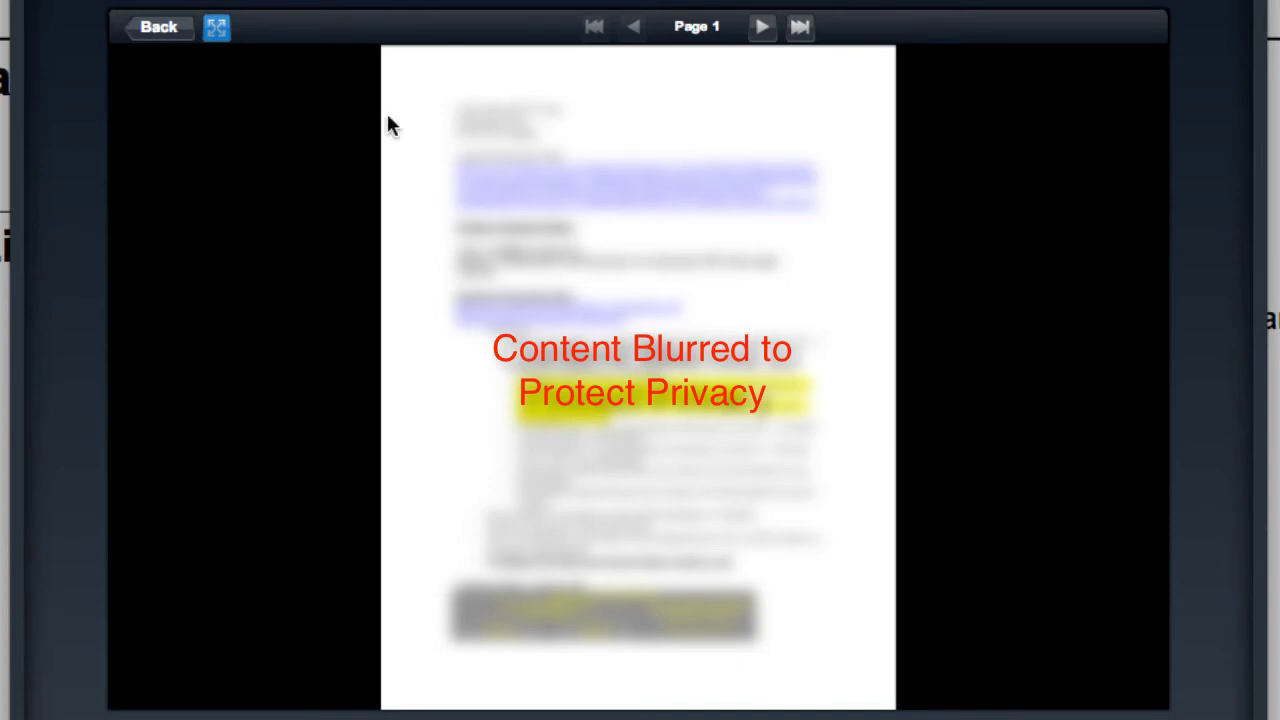
click(766, 28)
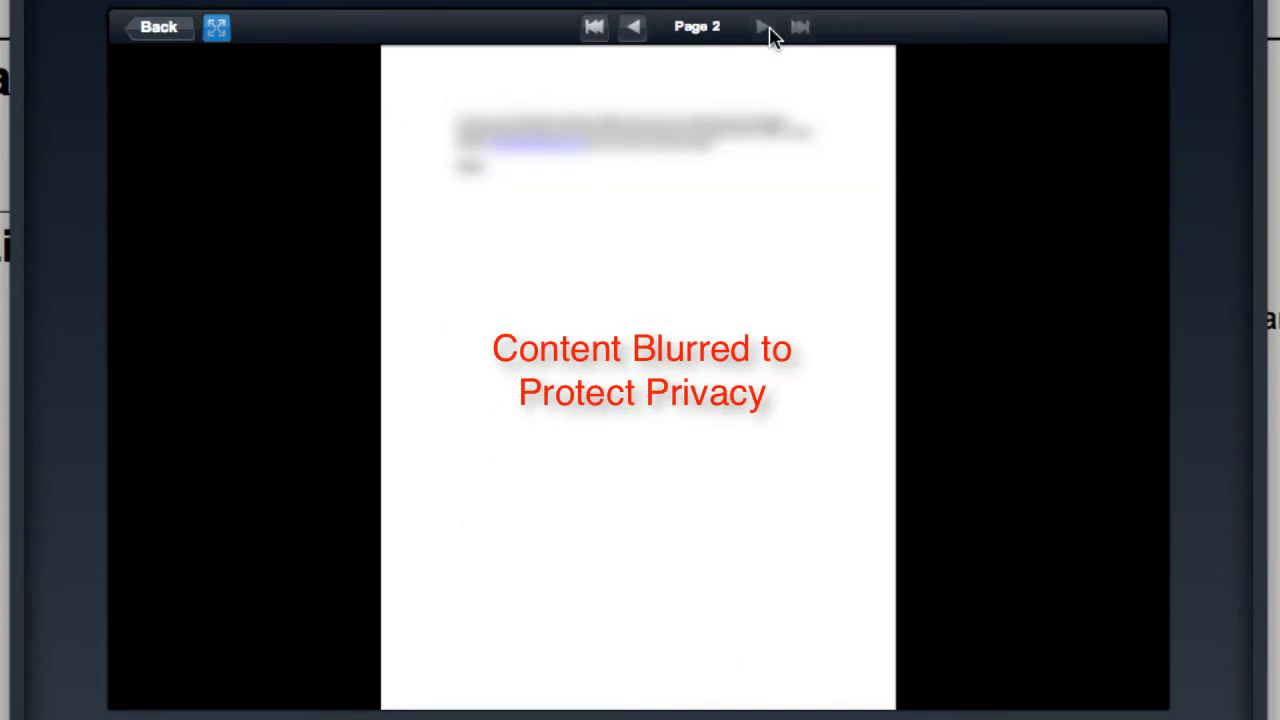
click(160, 27)
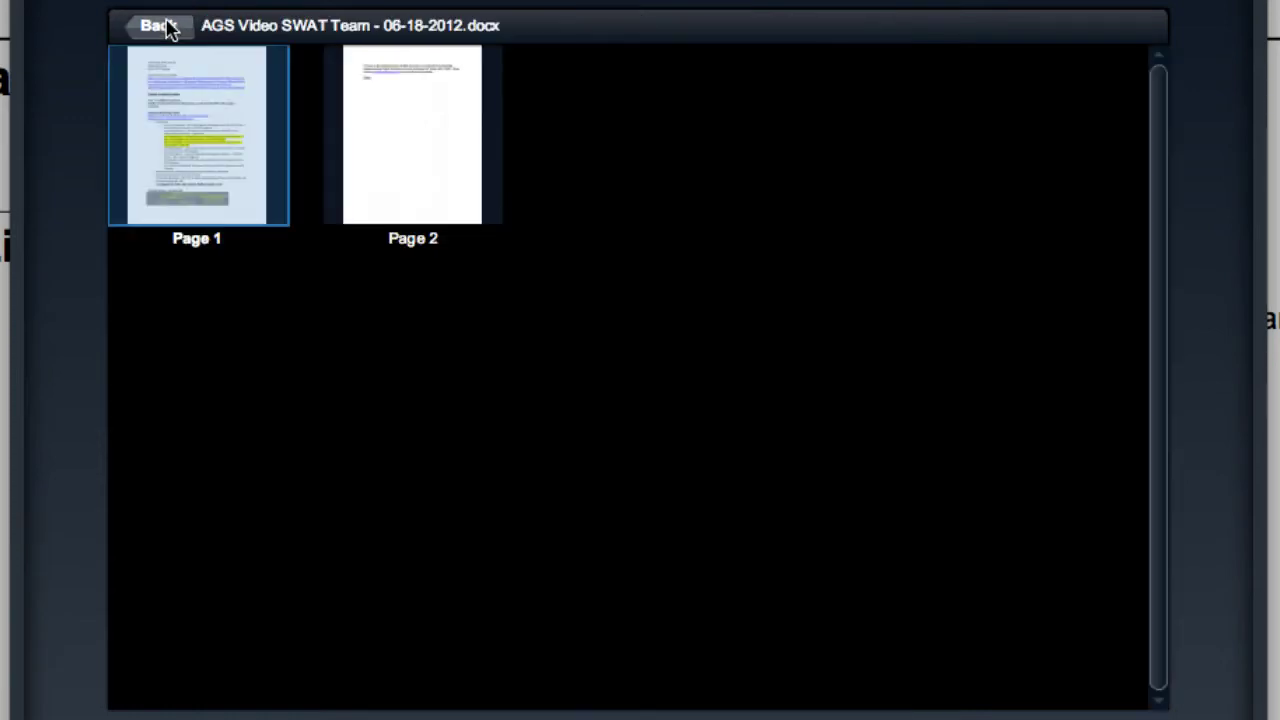
click(166, 27)
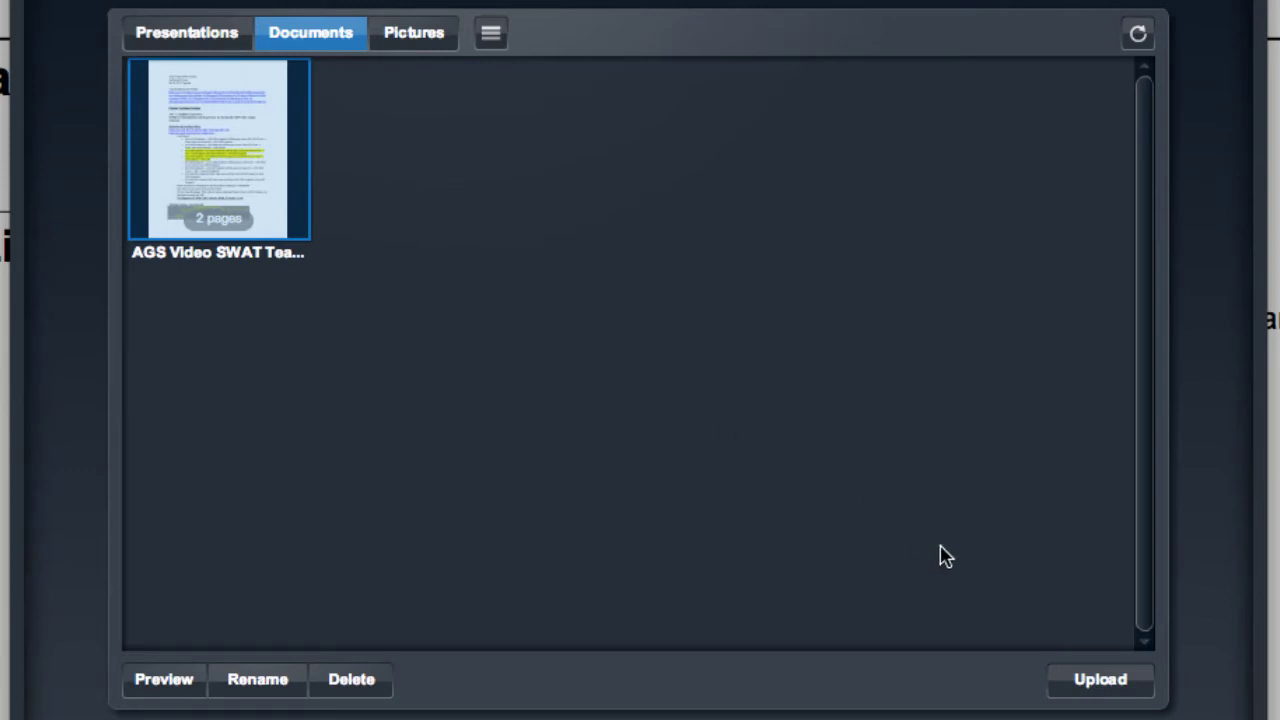
Start a library upload and pick AAC 7 Installation from the Documents folder.
click(1148, 697)
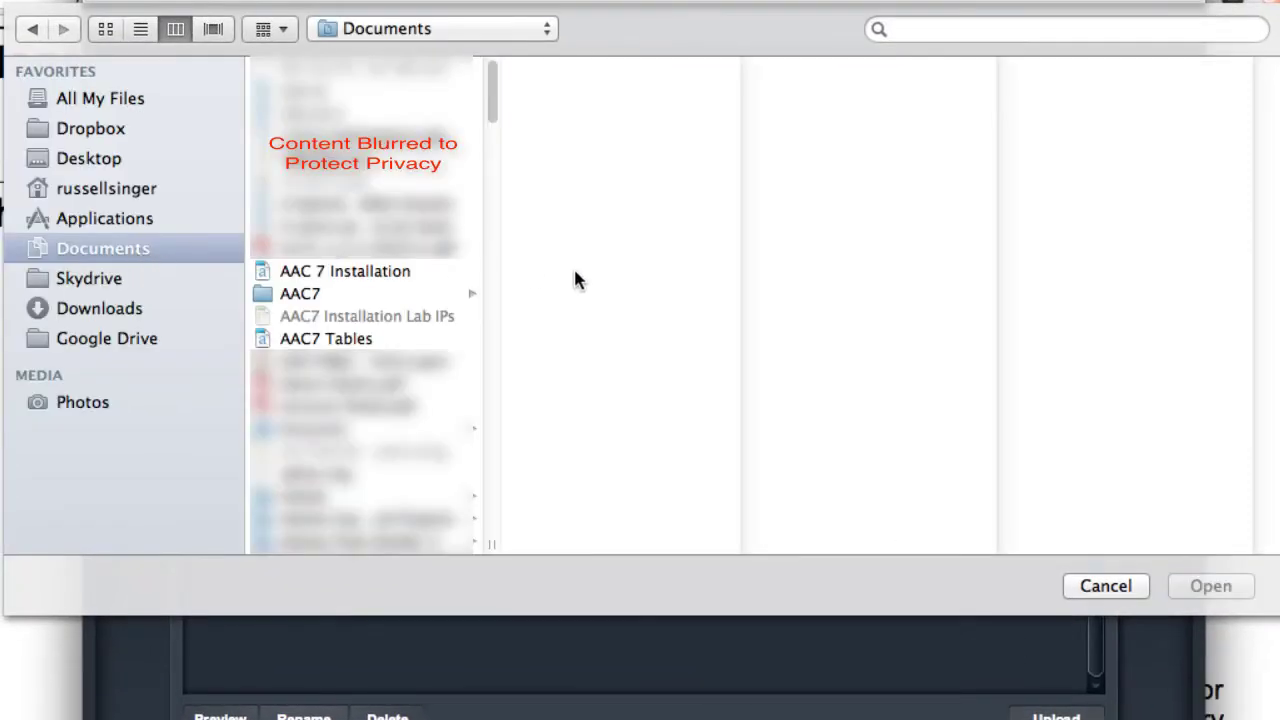
click(393, 271)
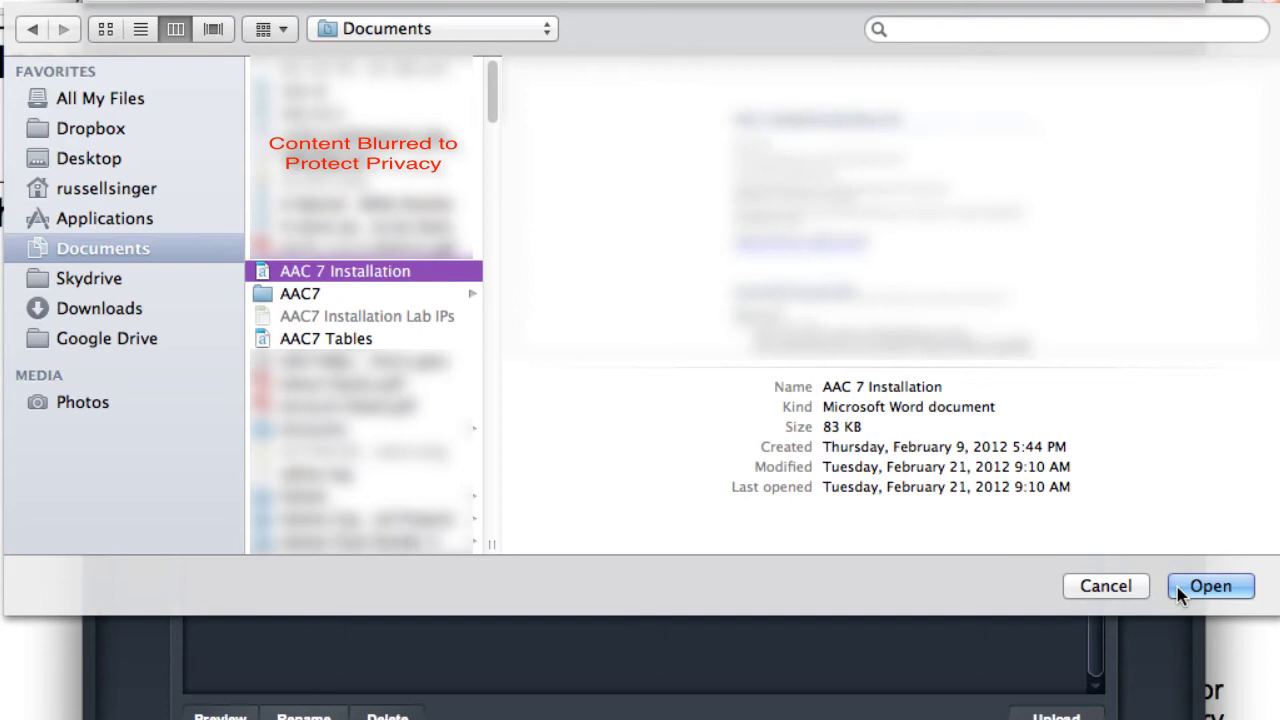
Confirm the upload so AAC 7 Installation.docx (7 pages) appears in the library's Documents.
click(1212, 587)
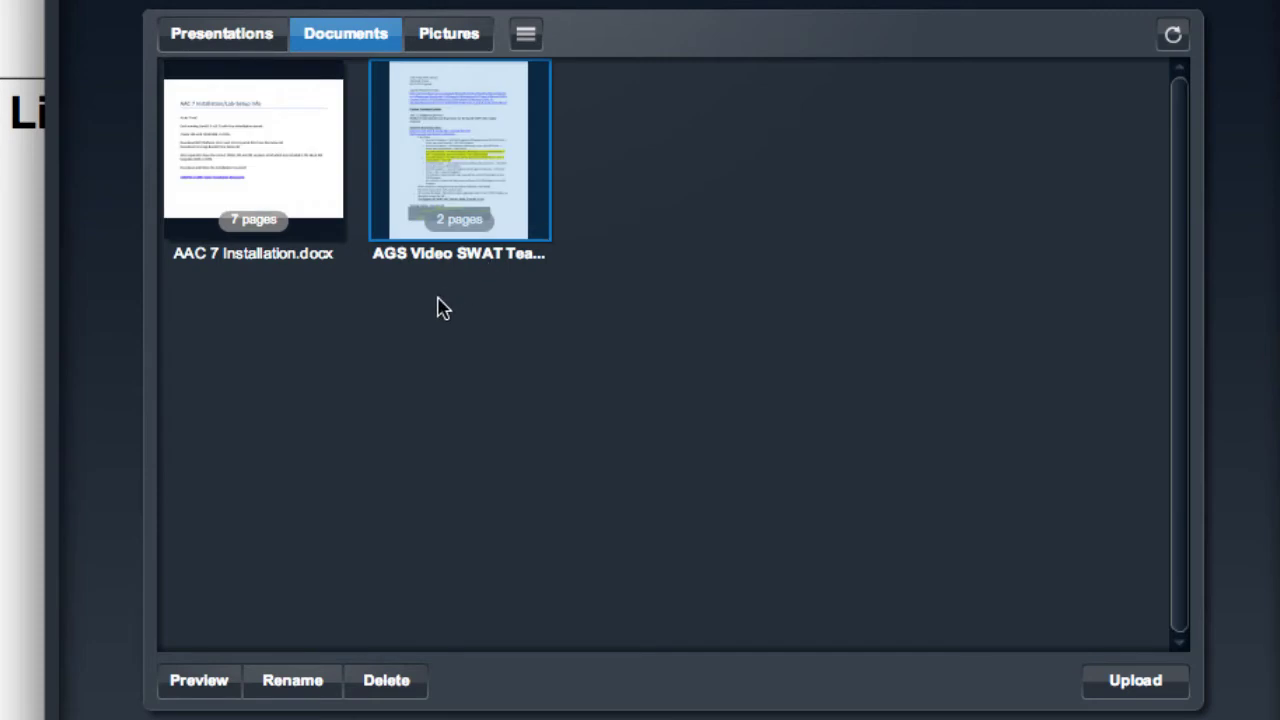
Select AAC 7 Installation.docx, then show Avaya_RV_Interop and Serviceability Portal.pptx under Presentations.
click(273, 158)
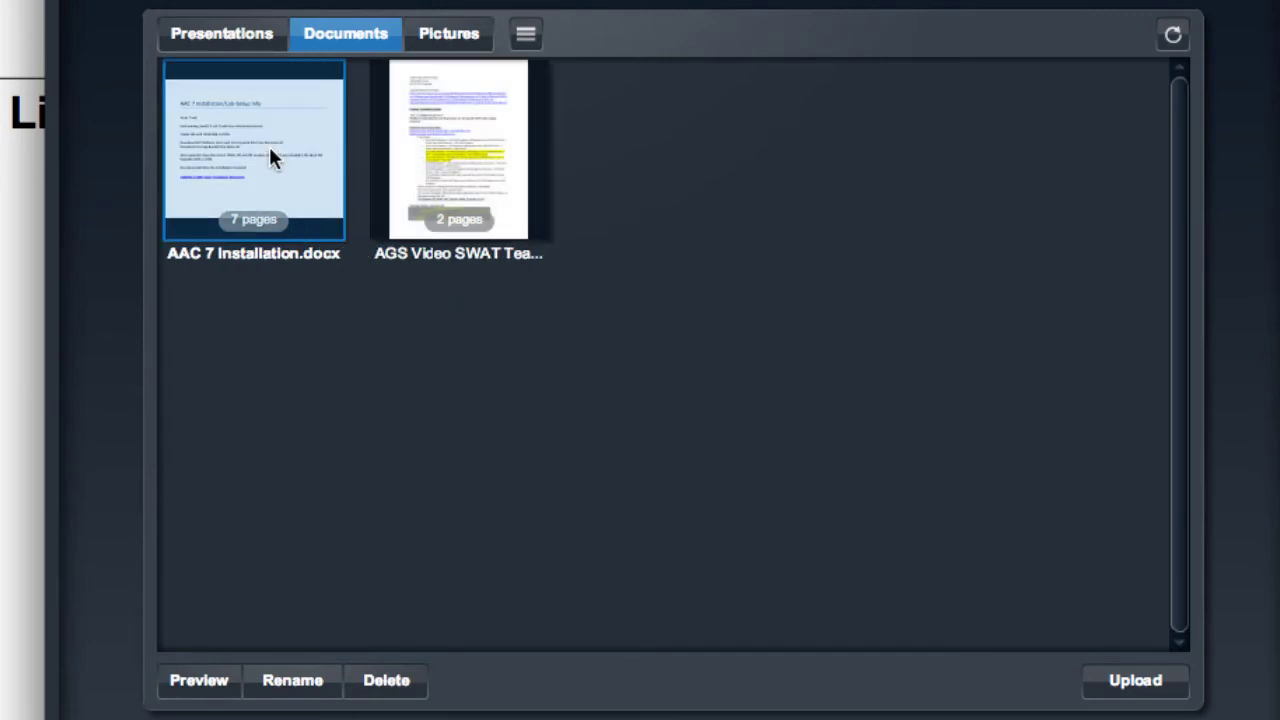
click(258, 37)
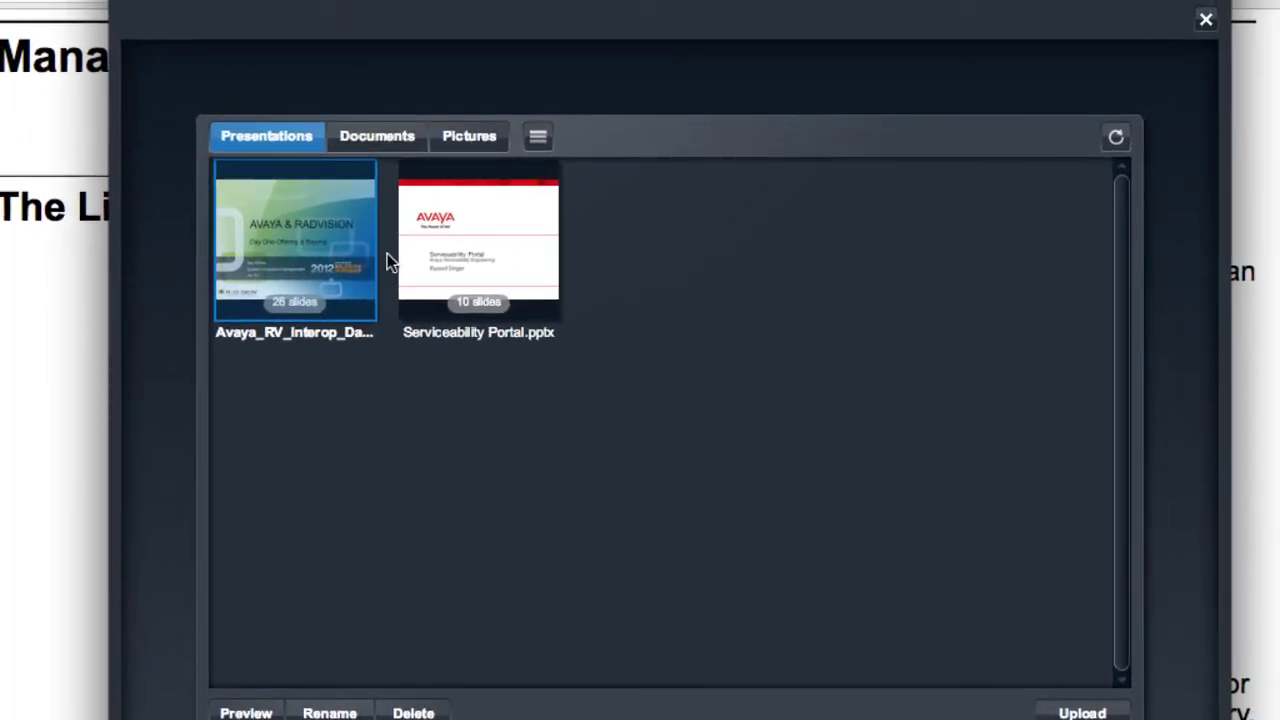
Close the Library window and open the Conference panel under My conference.
click(1206, 22)
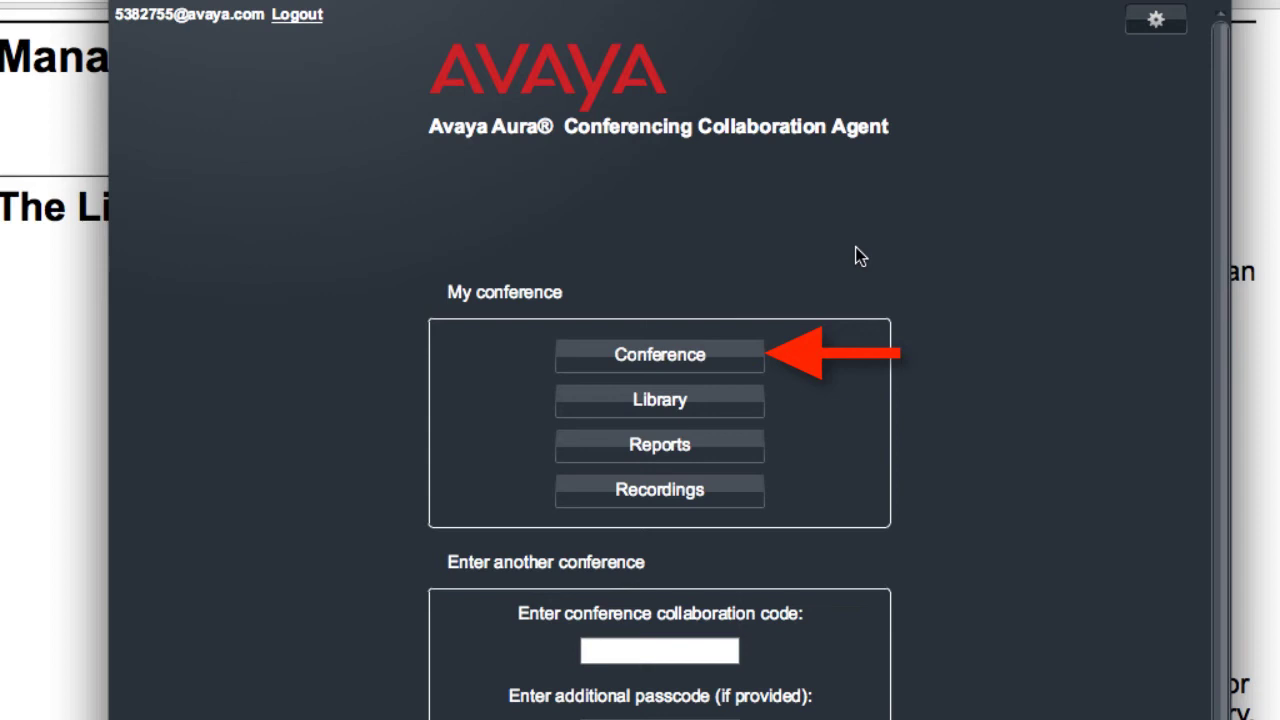
click(740, 355)
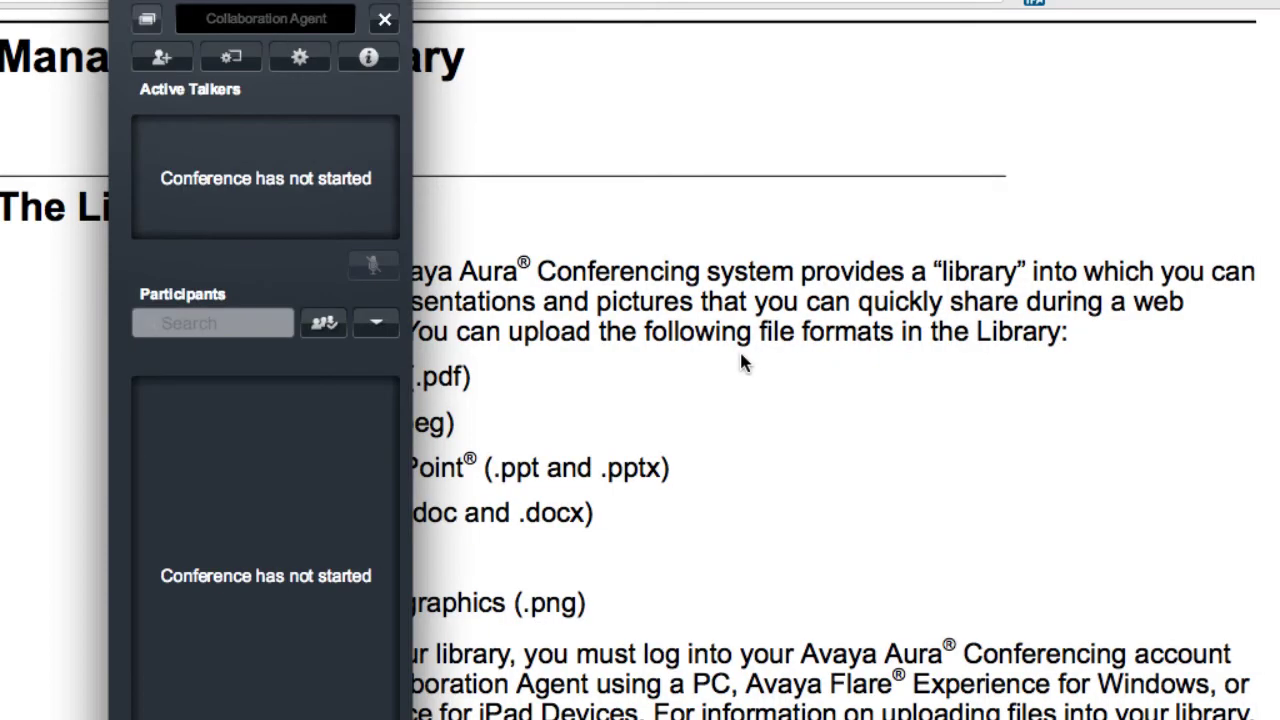
Start Web Collaboration for the conference and let the session window load.
click(148, 20)
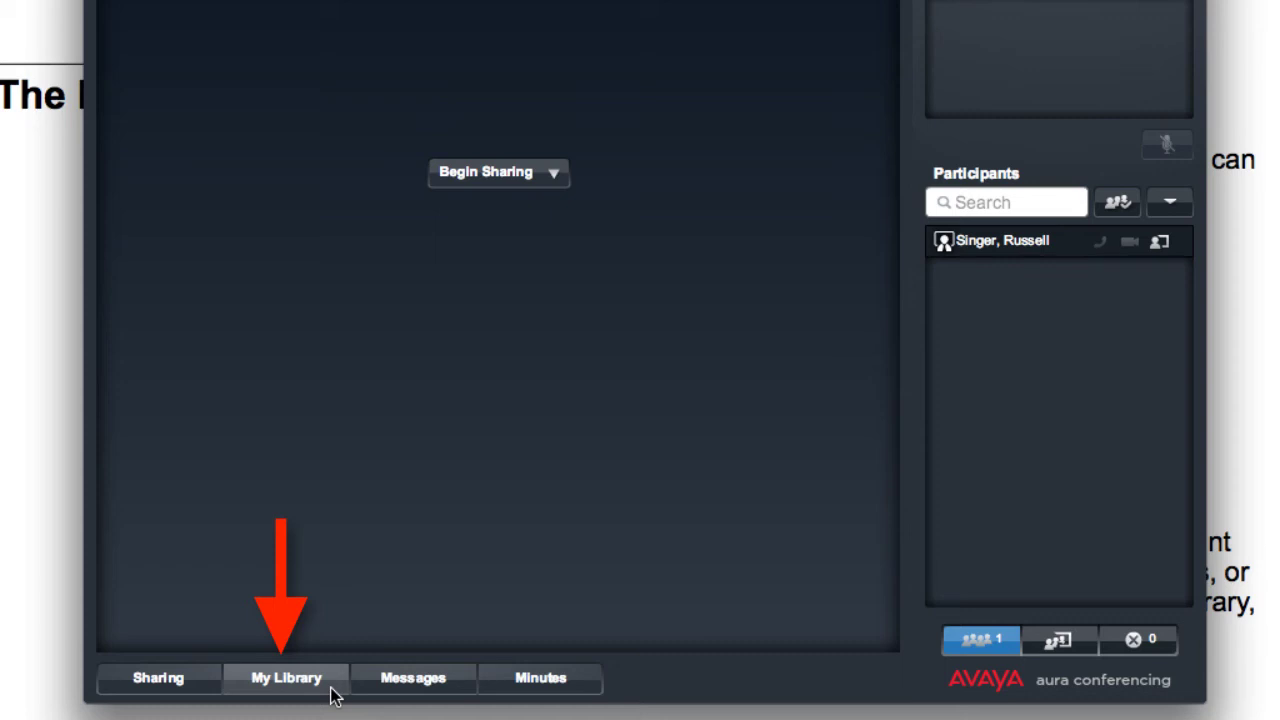
Open My Library in the session, browse Documents, Pictures and Presentations, then close it.
click(333, 695)
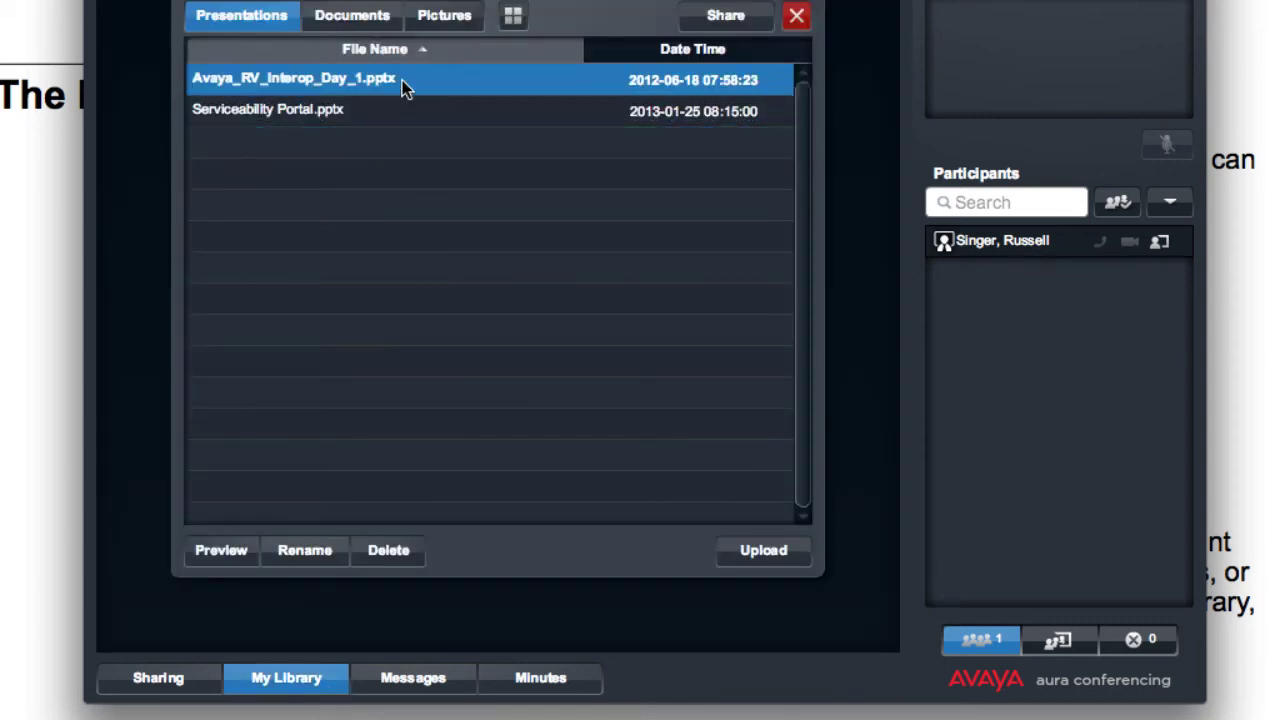
click(380, 16)
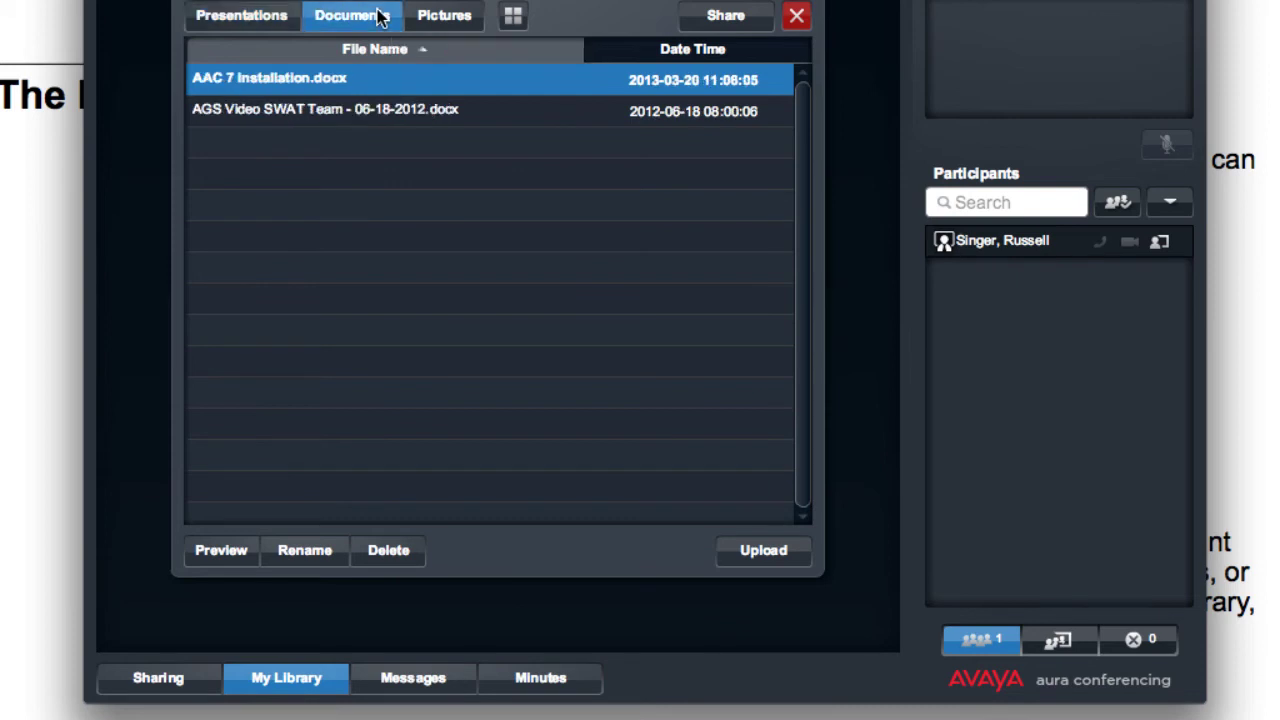
click(443, 22)
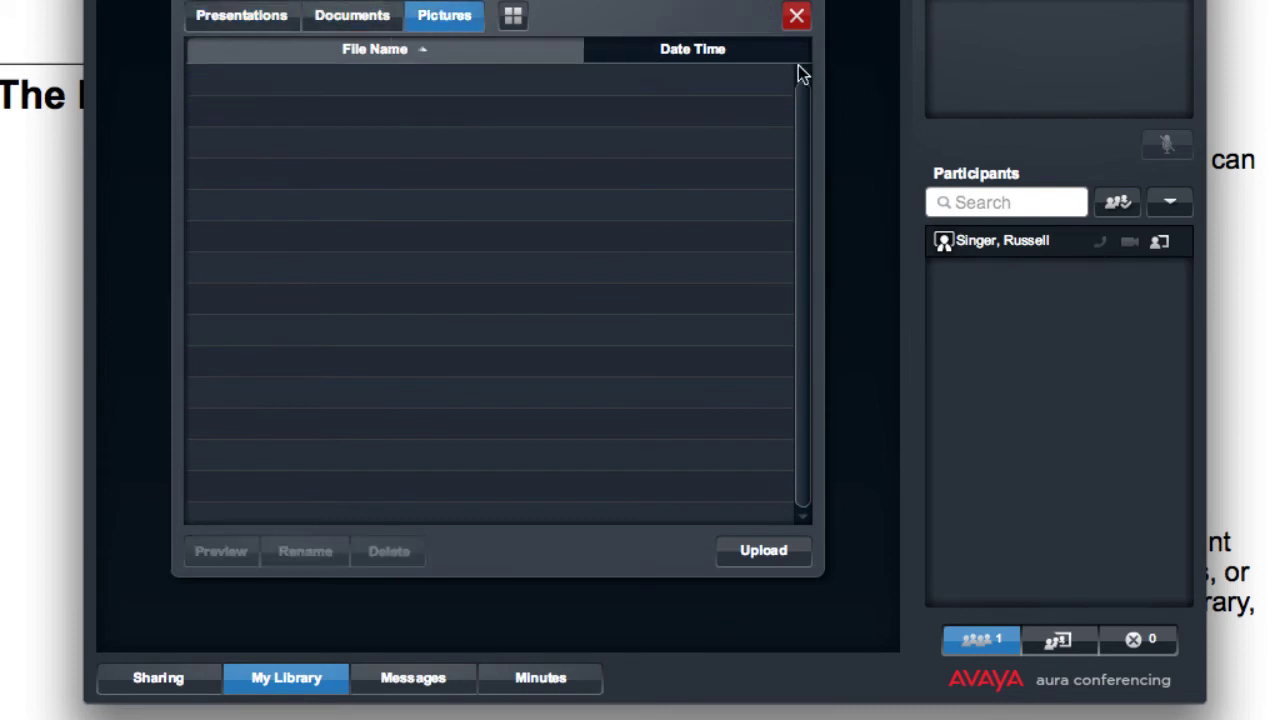
click(381, 27)
click(283, 36)
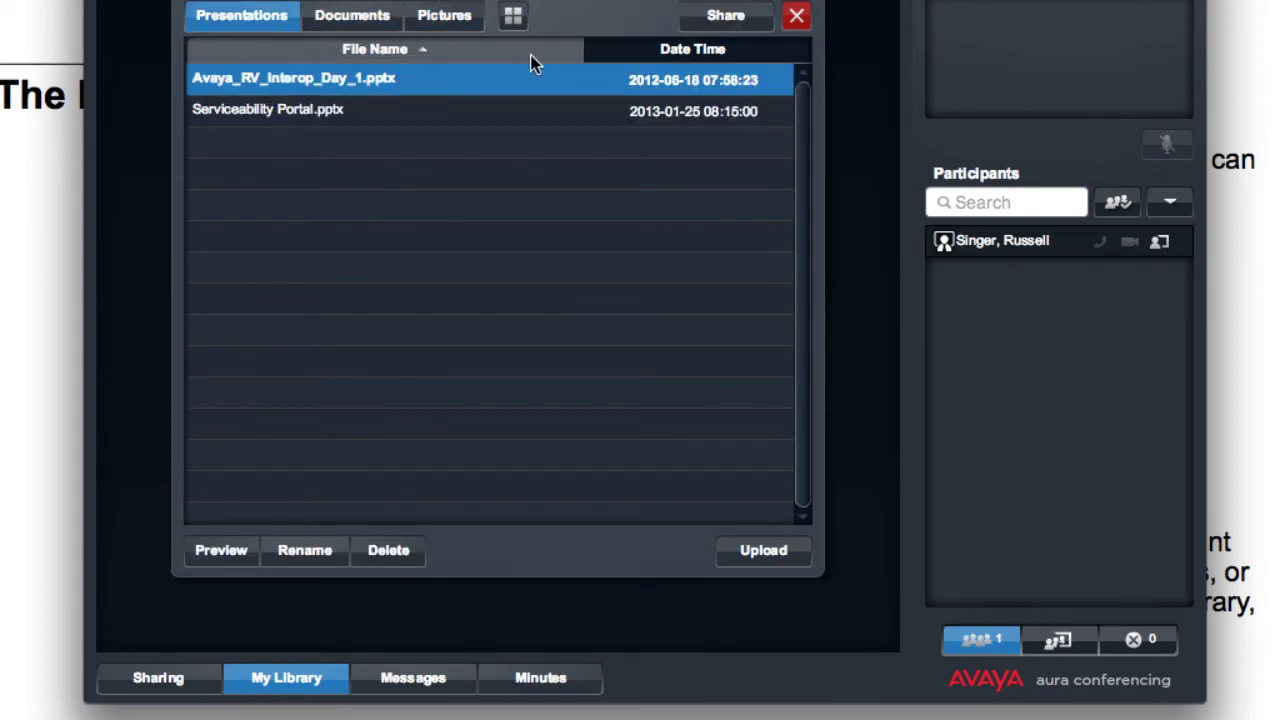
click(791, 26)
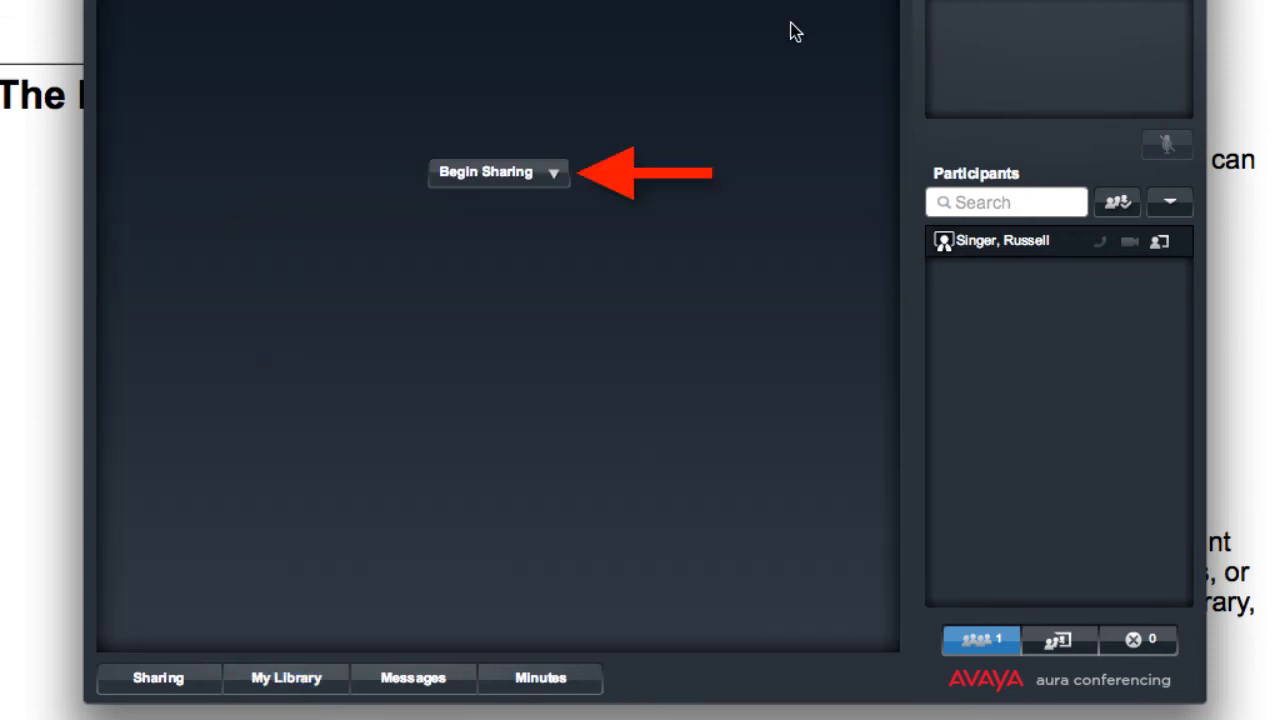
Begin sharing a Document from library and list AAC 7 Installation.docx and AGS Video SWAT Team.
click(539, 190)
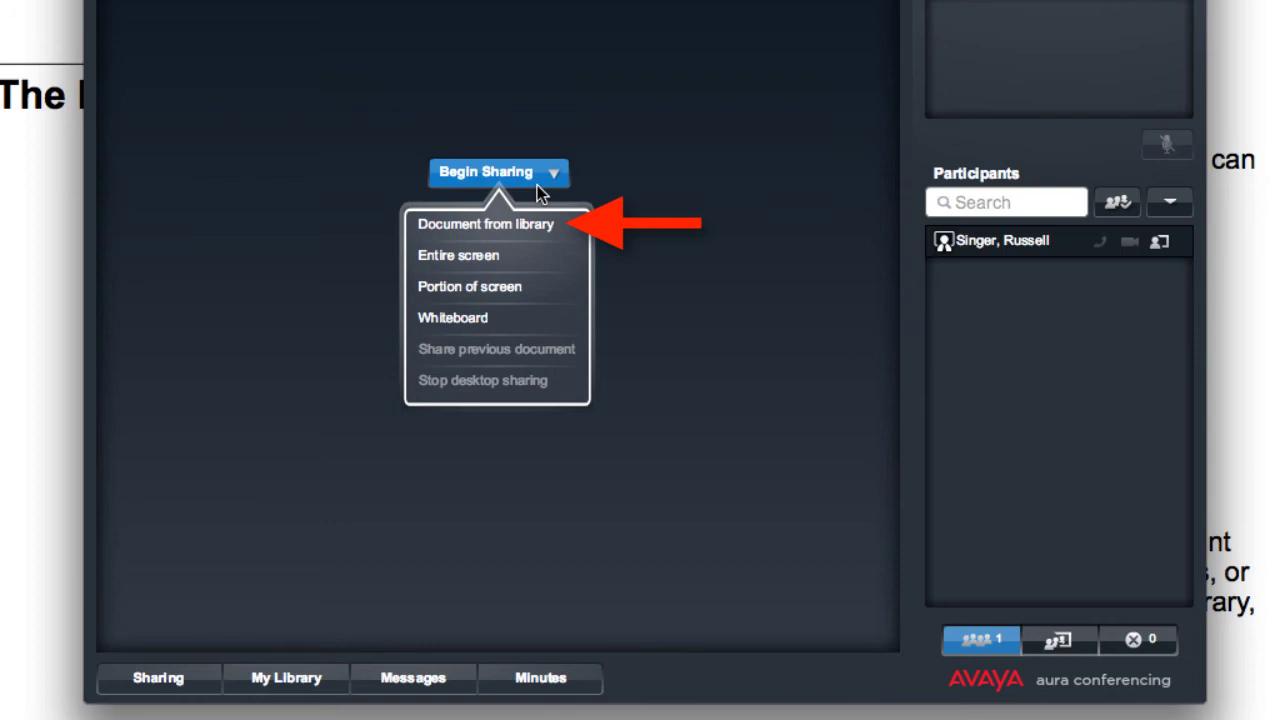
click(558, 230)
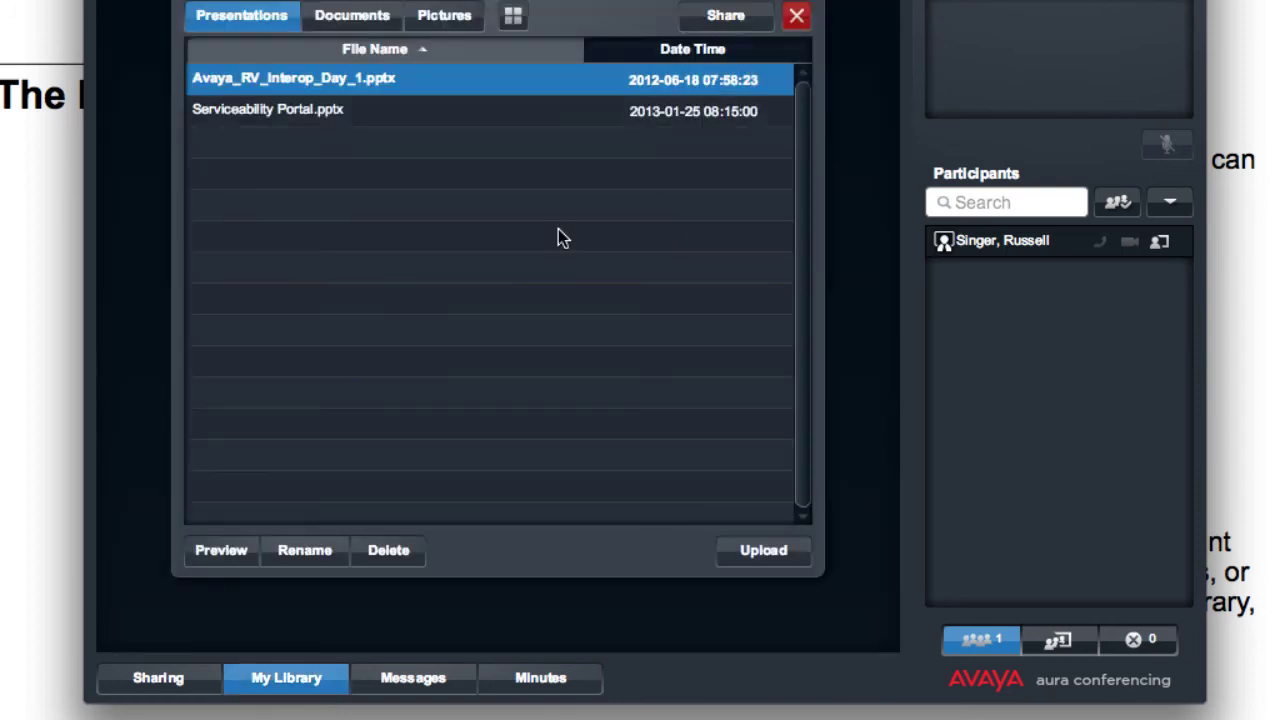
click(390, 26)
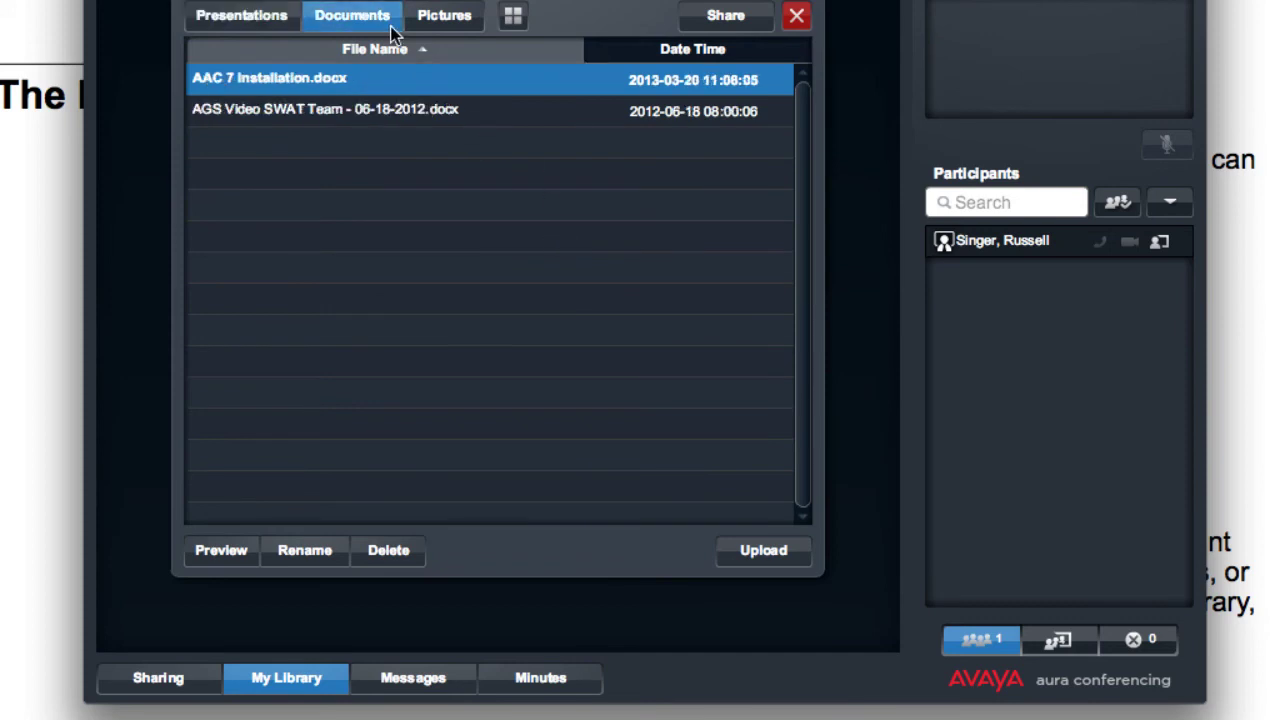
Share AAC 7 Installation.docx and frame its two Download lines with an outline-only green rectangle.
click(724, 16)
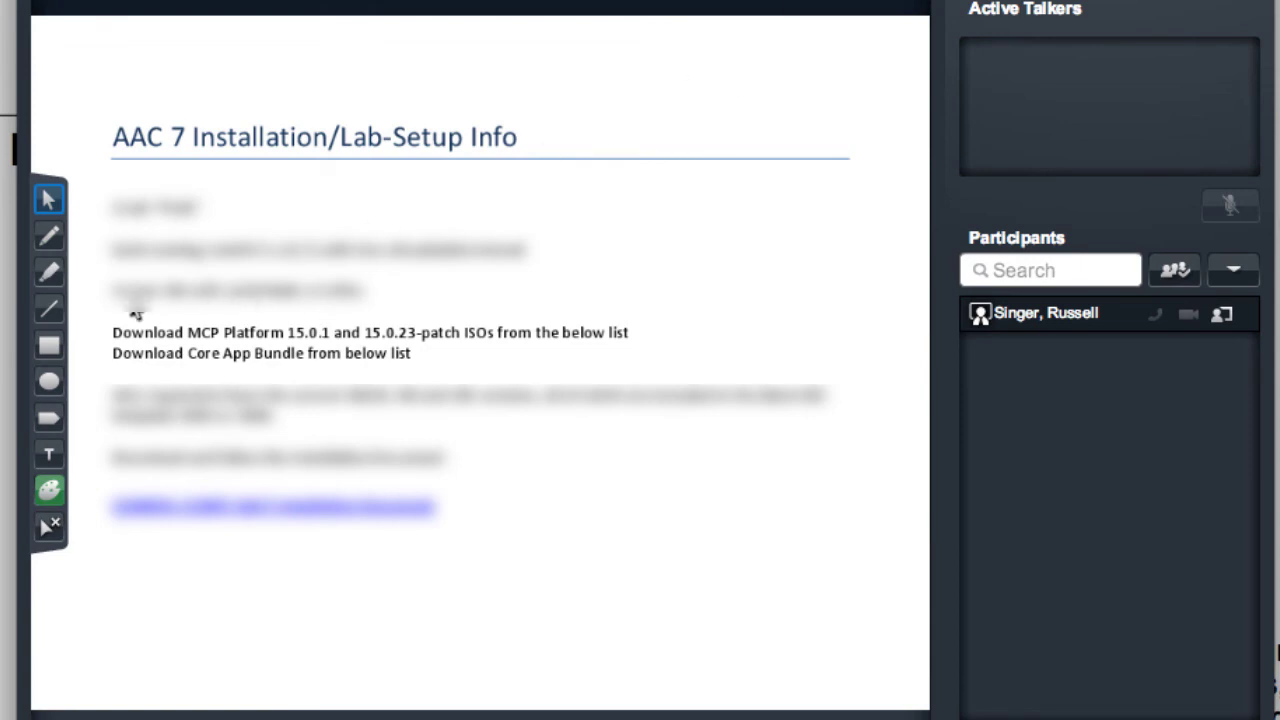
click(49, 525)
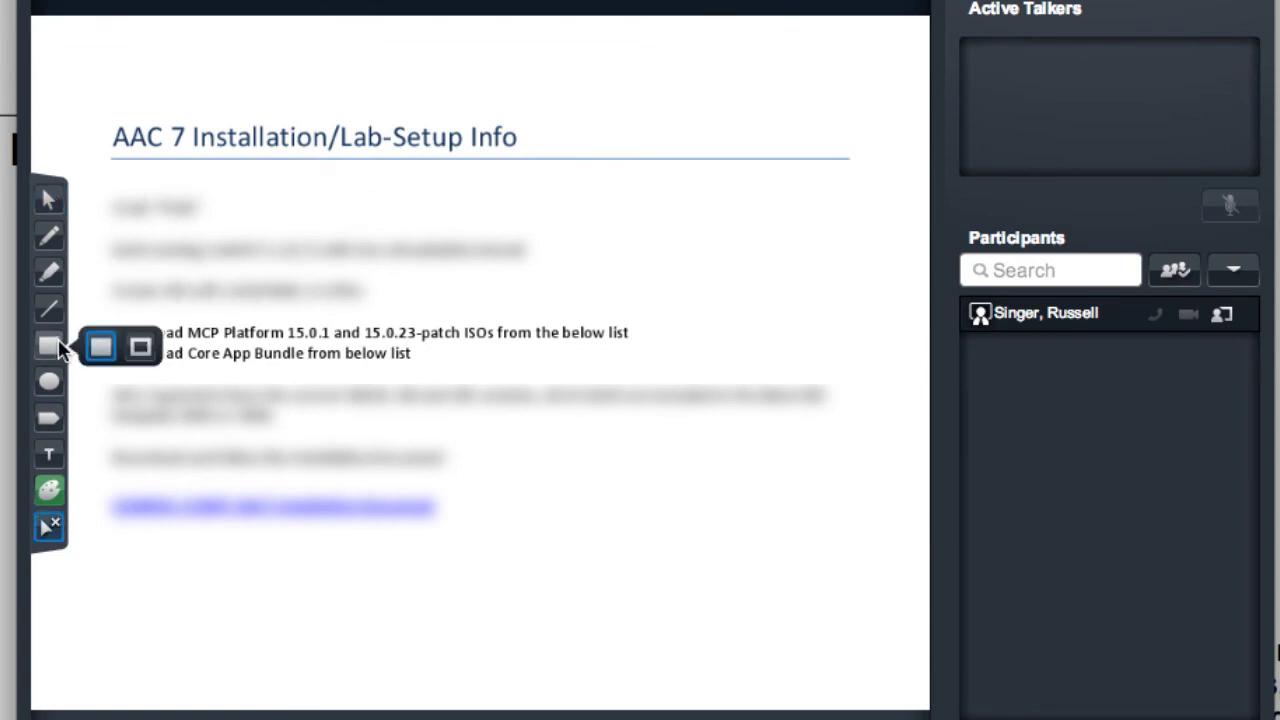
click(58, 347)
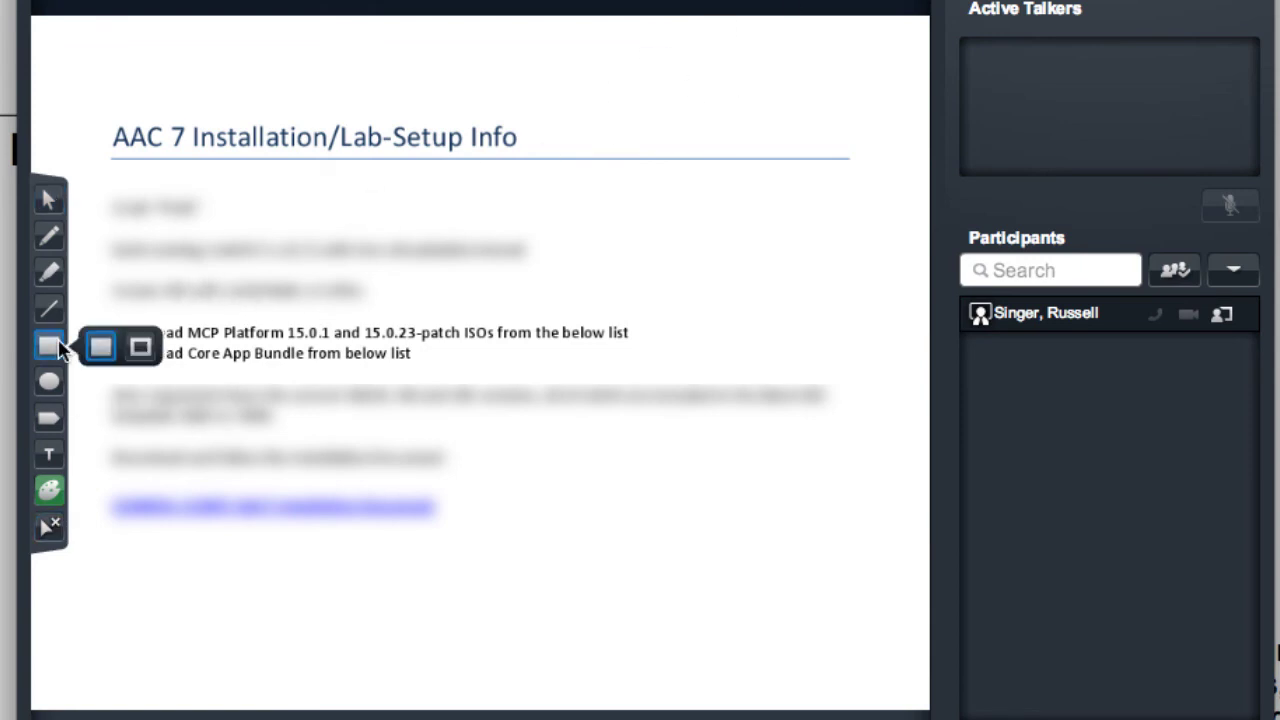
click(139, 347)
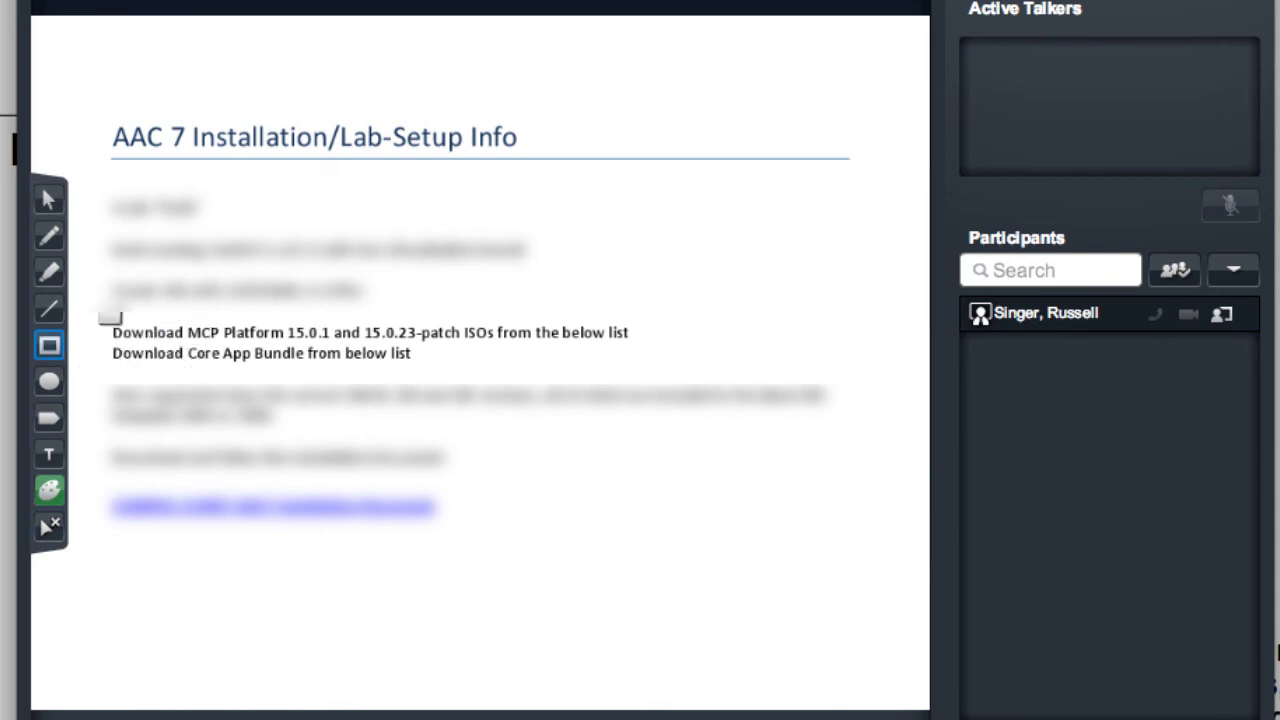
mouse_move(101, 316)
mouse_down()
mouse_move(223, 357)
mouse_move(658, 377)
mouse_up()
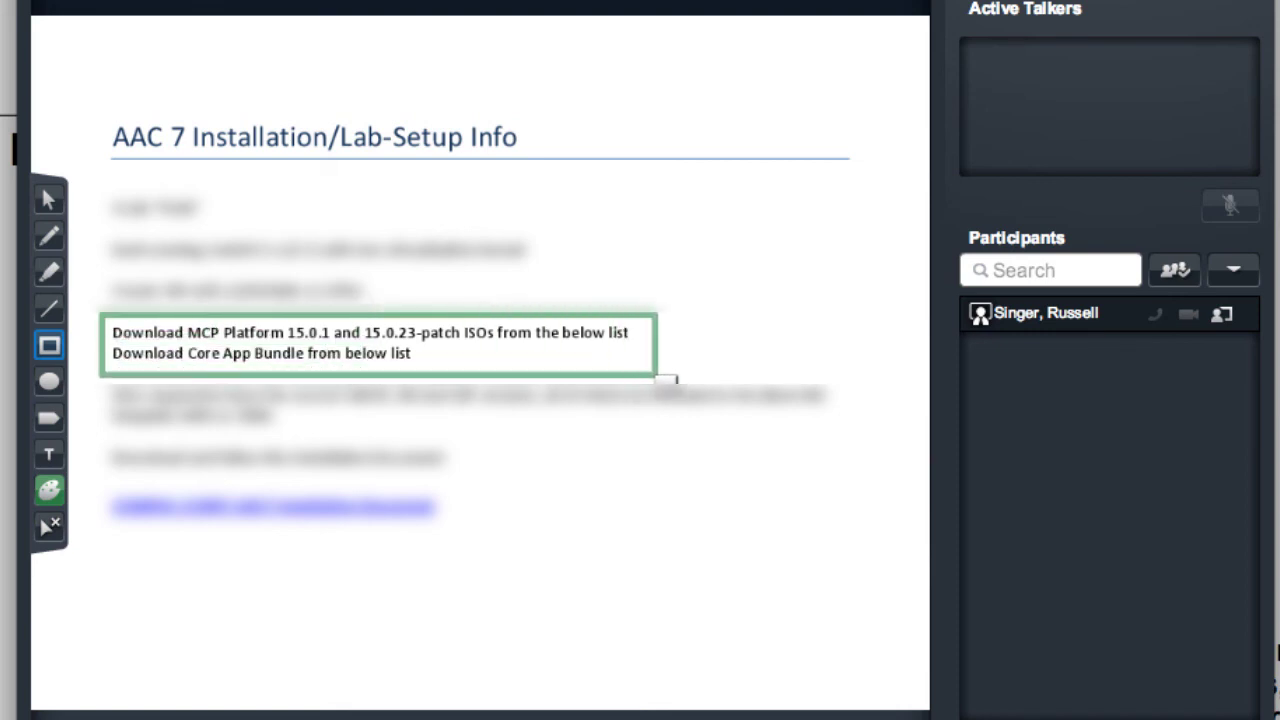